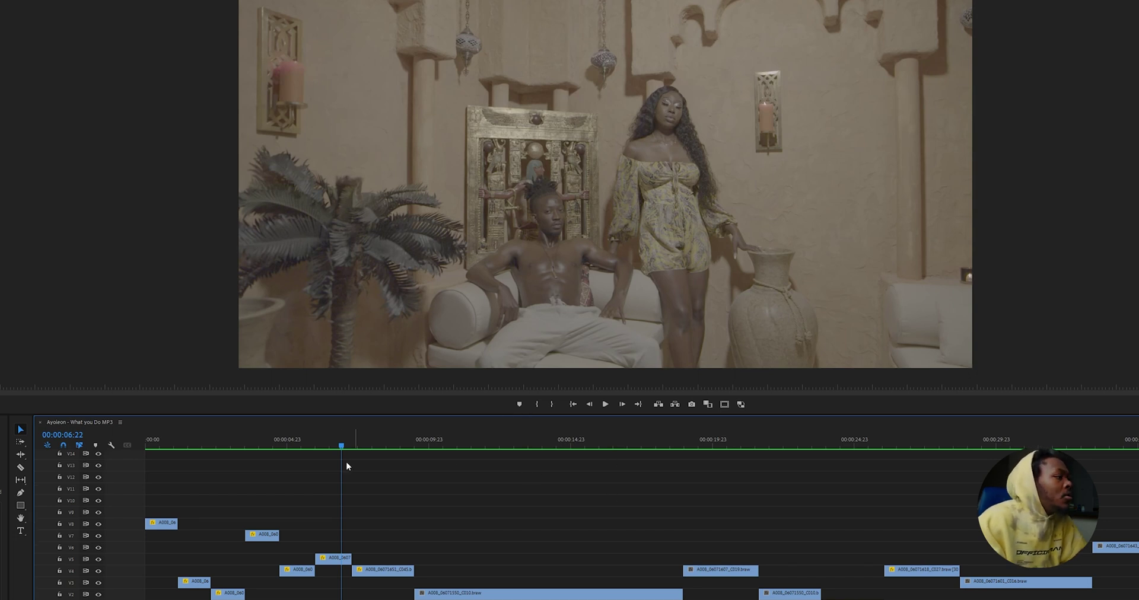
Play the sequence from about 00:00:05:05 up to the start of the couple's close-up clip
click(293, 446)
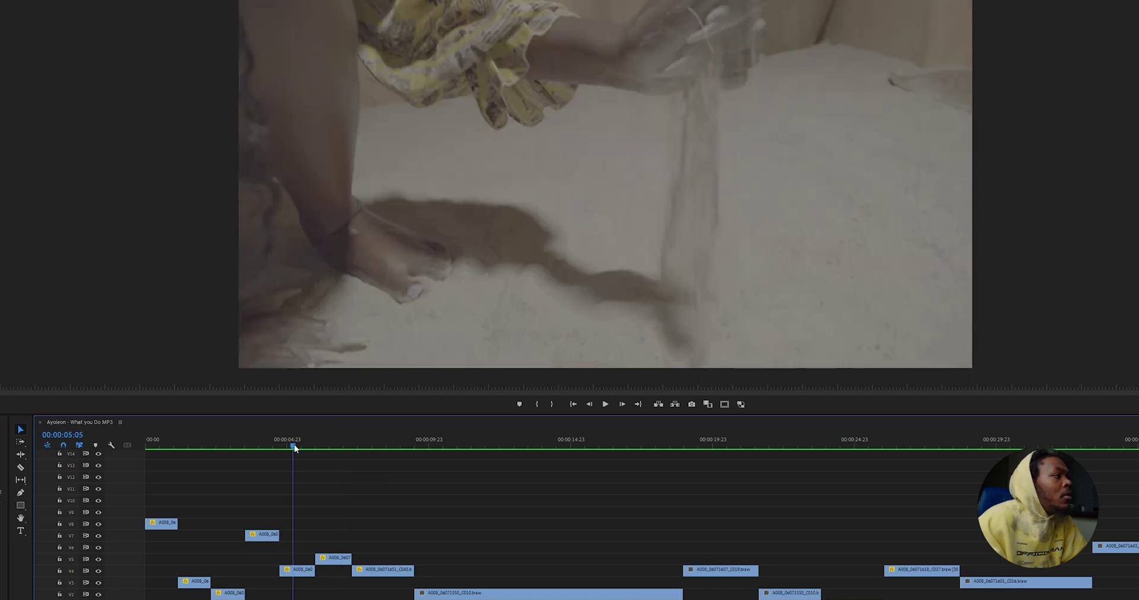
click(605, 405)
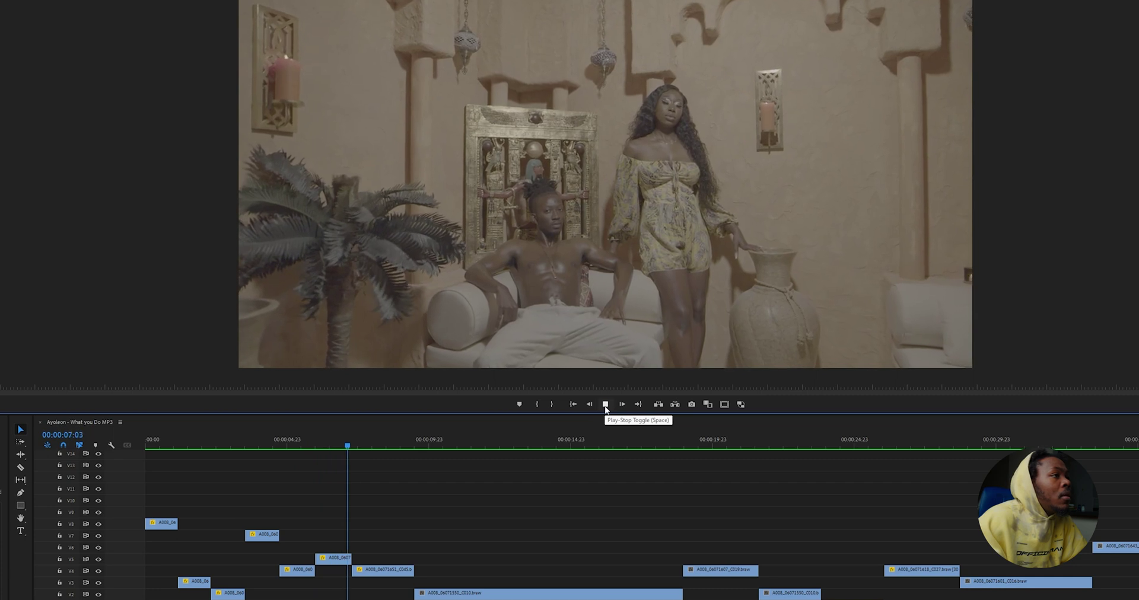
click(606, 406)
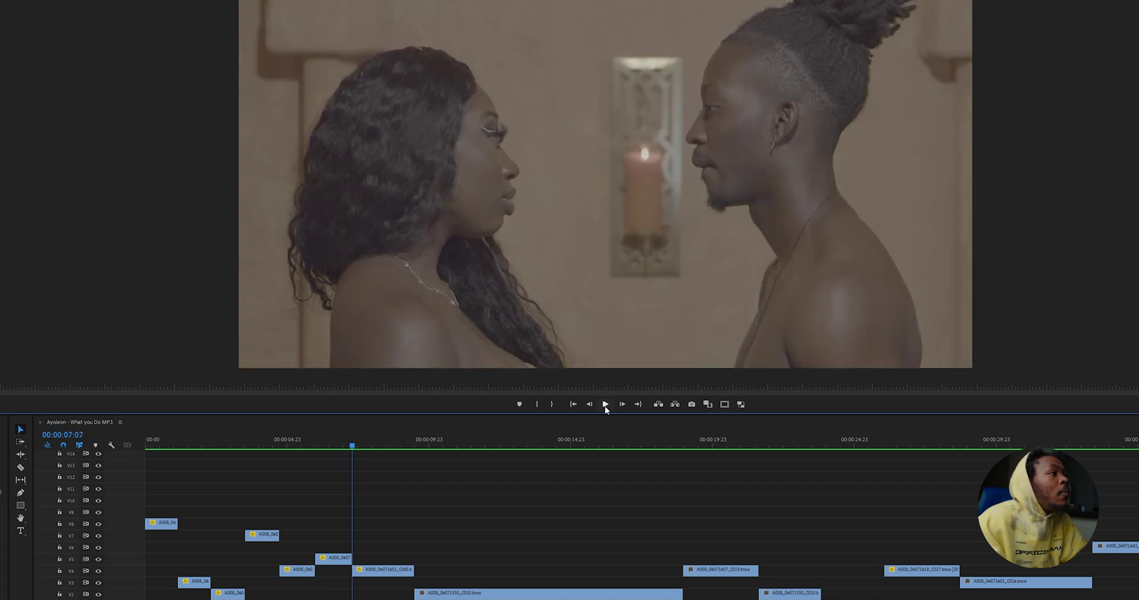
click(354, 446)
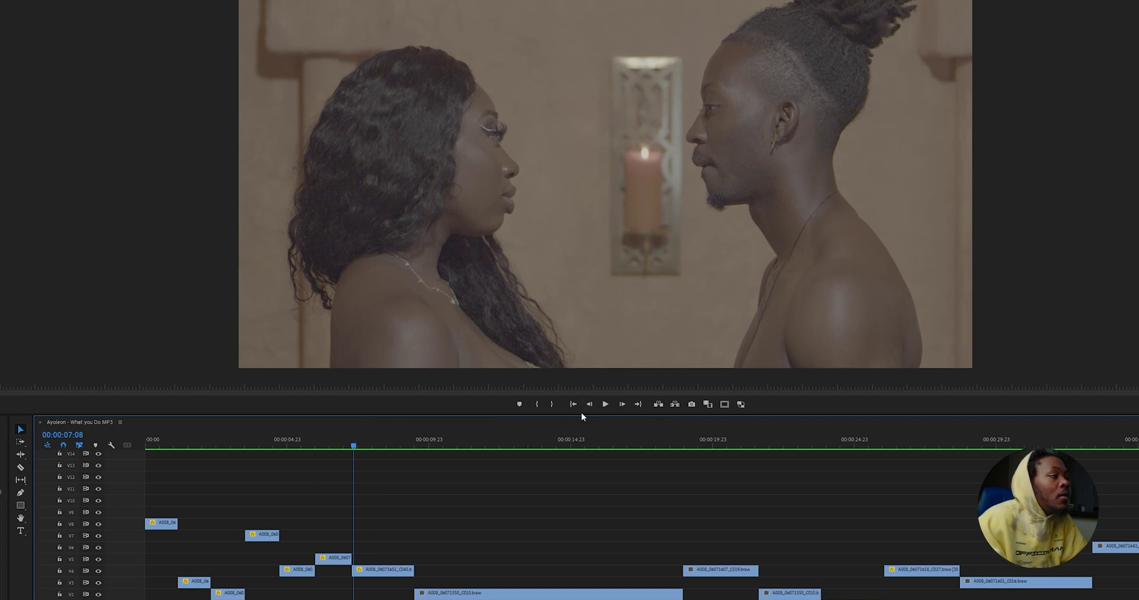
Enlarge the video preview and play the couple's close-up clip twice to examine its camera movement
drag(581, 416, 612, 542)
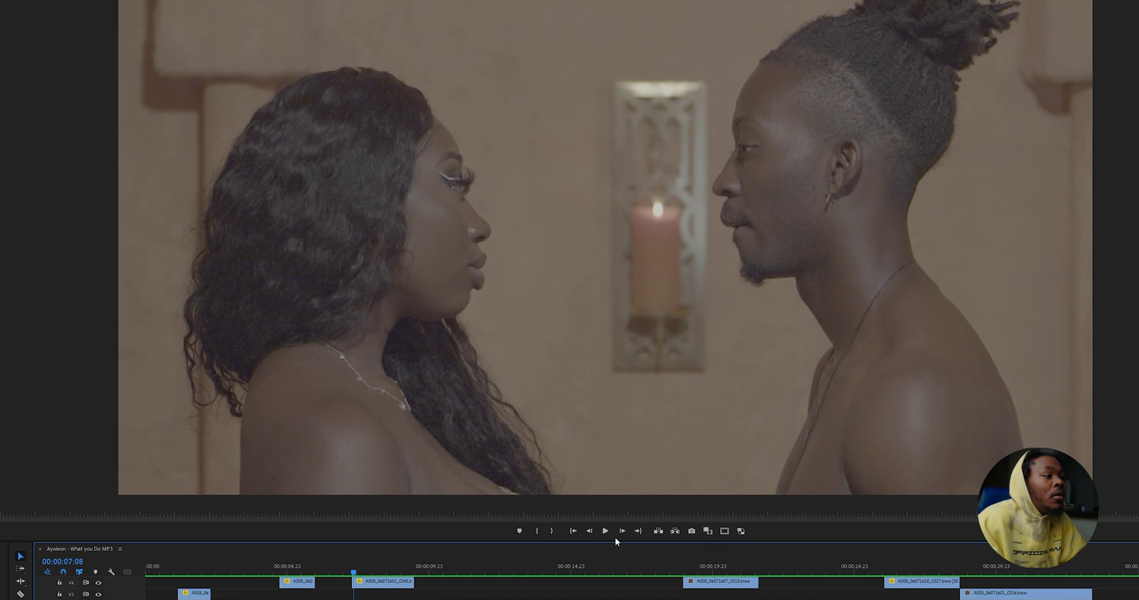
click(605, 531)
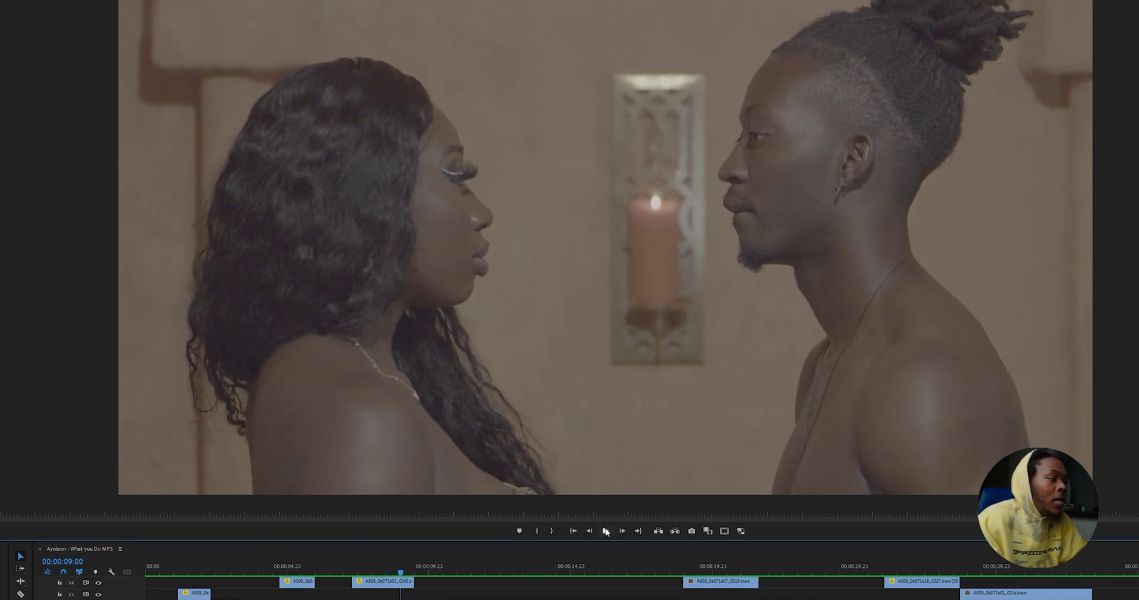
click(605, 531)
click(359, 573)
drag(358, 573, 356, 572)
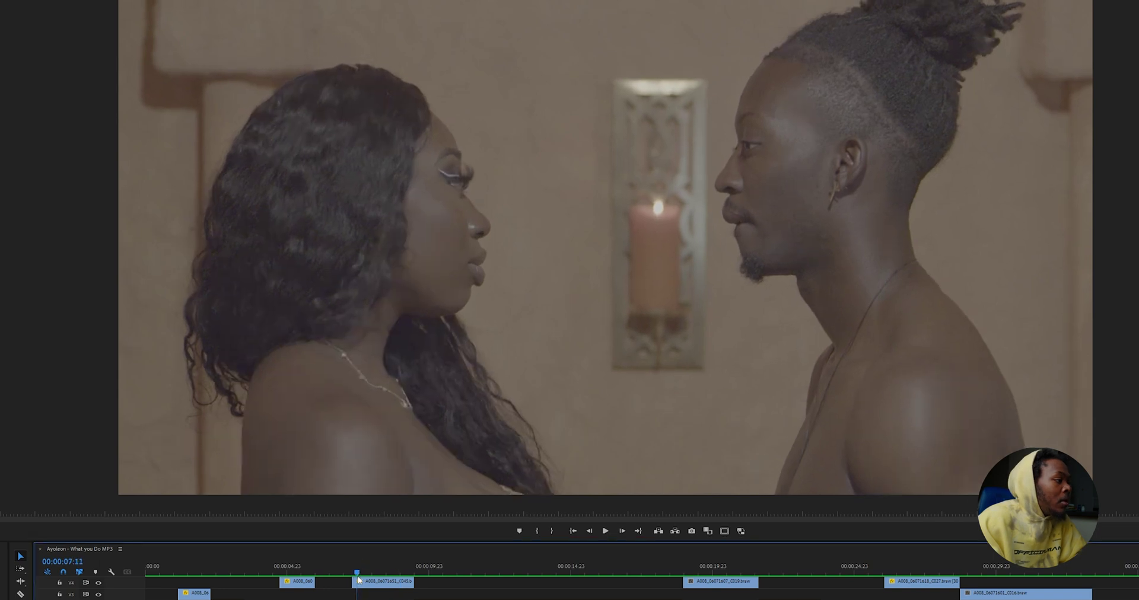
click(606, 537)
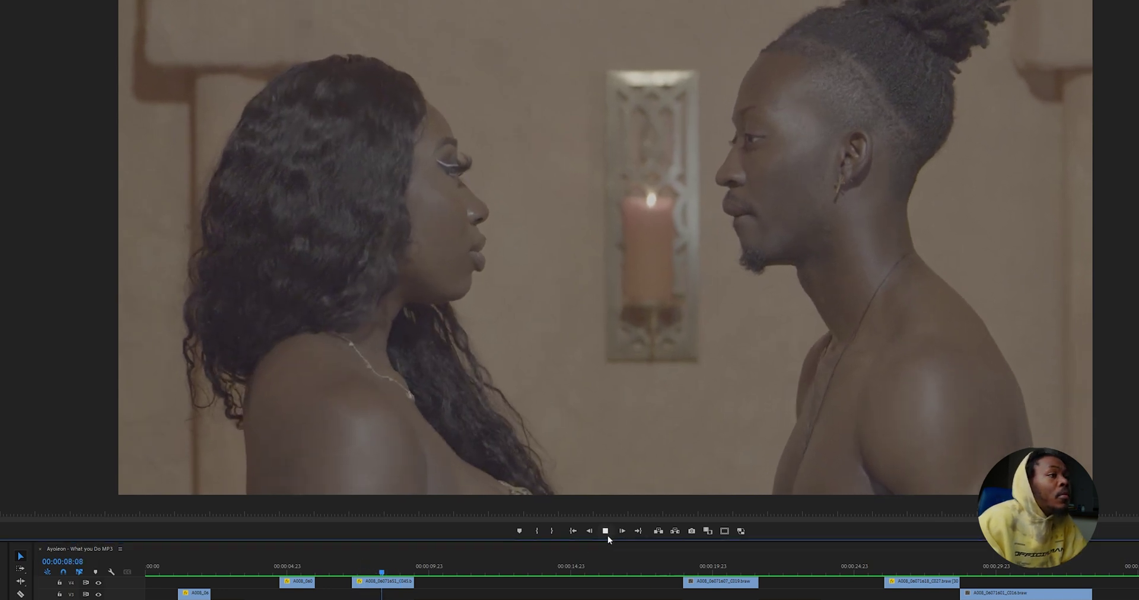
click(606, 534)
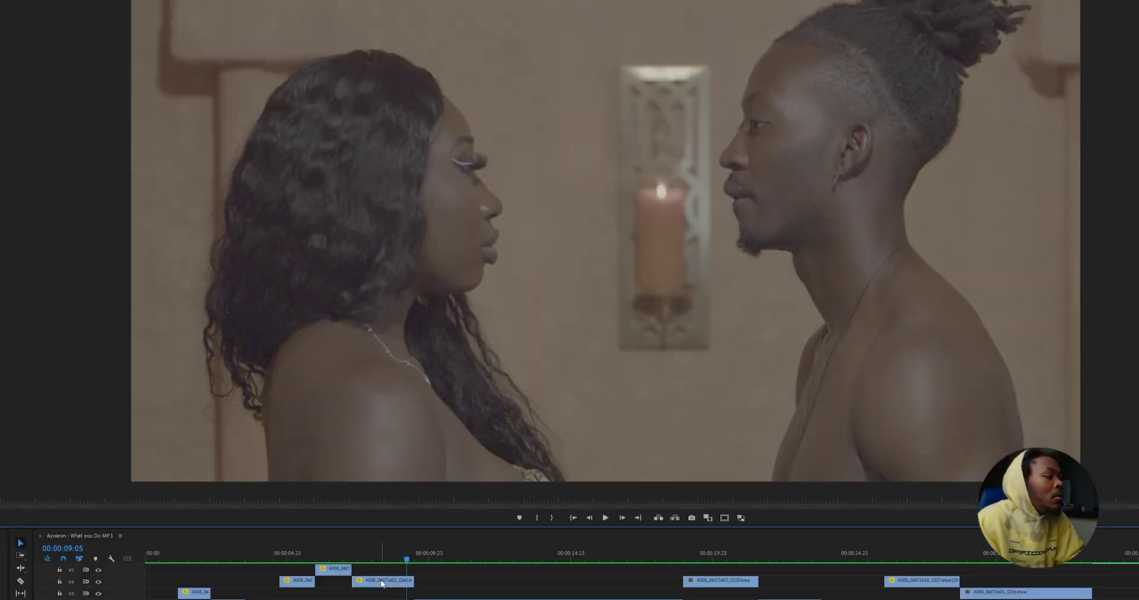
Check the speed and duration settings of the couple's close-up clip
click(383, 583)
right_click(382, 583)
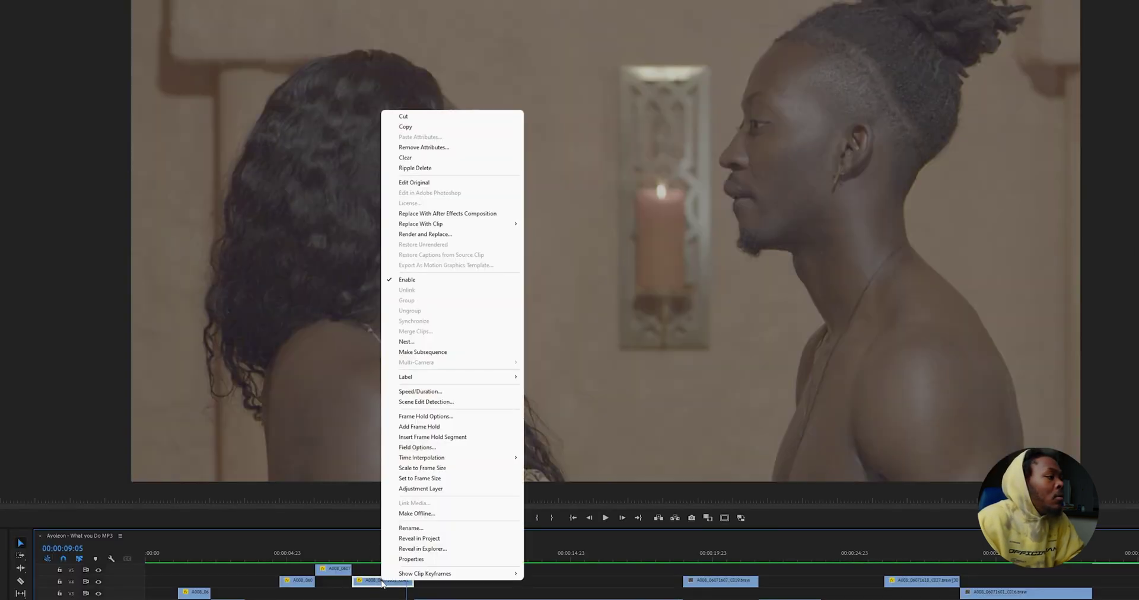
click(432, 392)
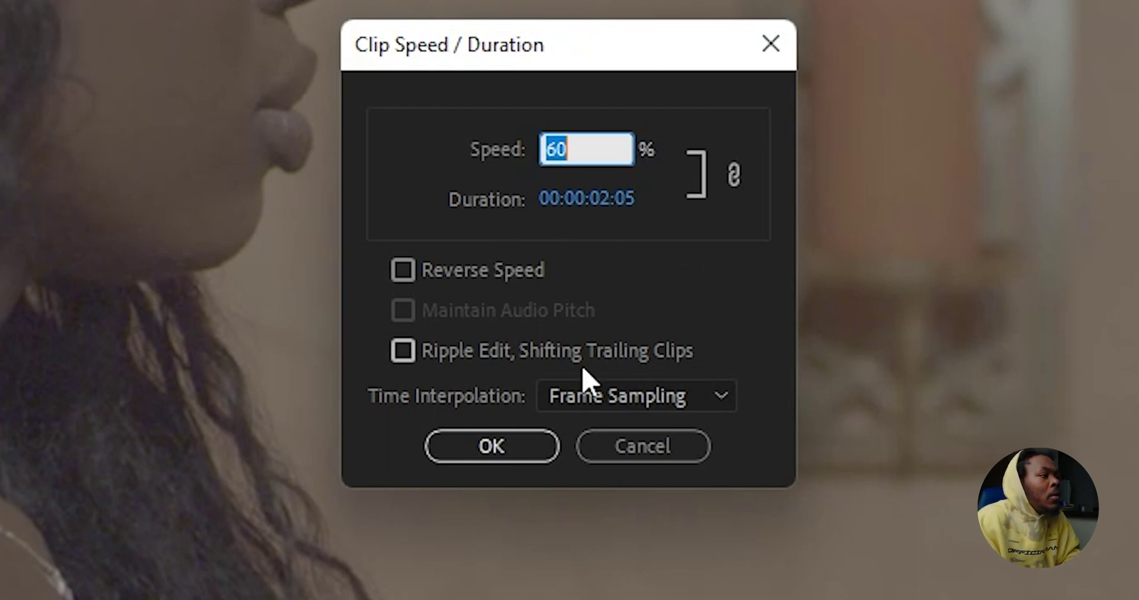
click(516, 464)
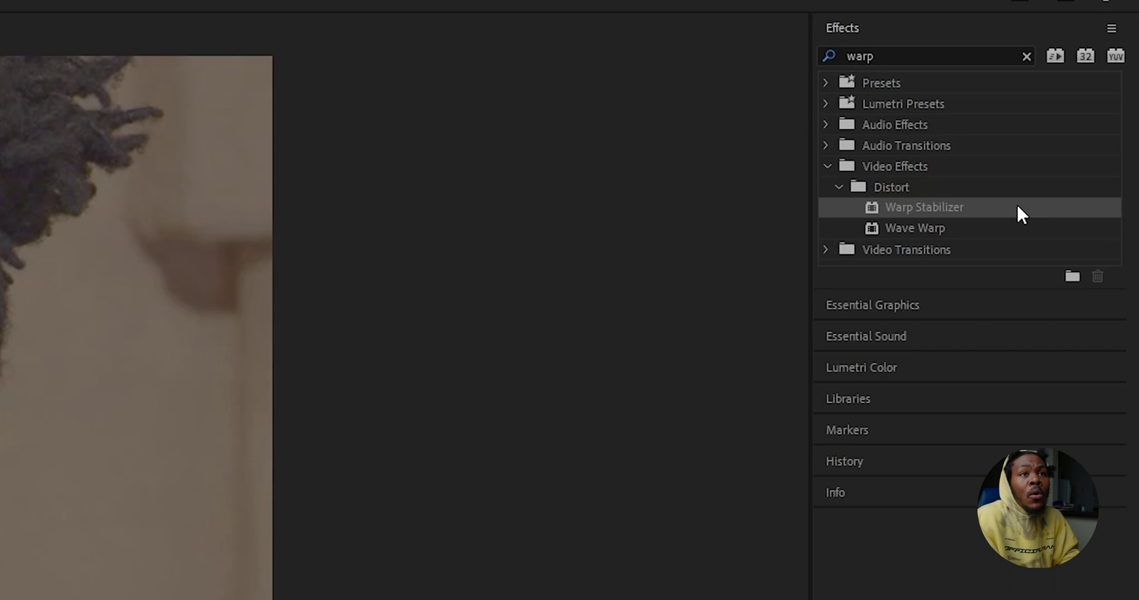
Try to apply the Warp Stabilizer effect directly to the slowed-down close-up clip
click(1015, 207)
drag(1008, 205, 381, 579)
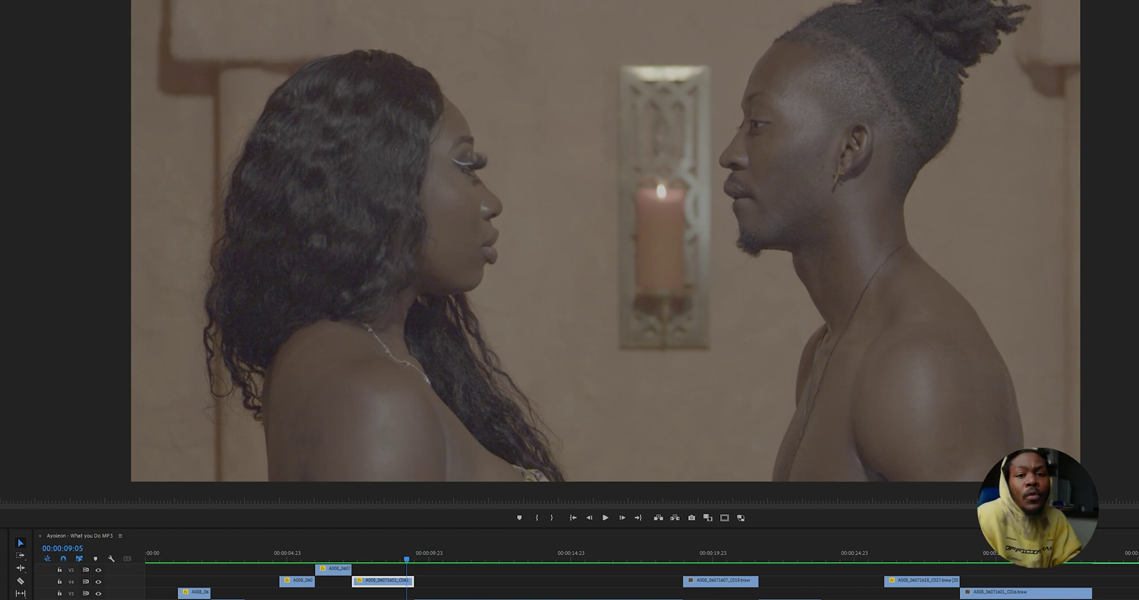
Nest the close-up clip as a sequence named "speed & warp stabilize"
right_click(368, 583)
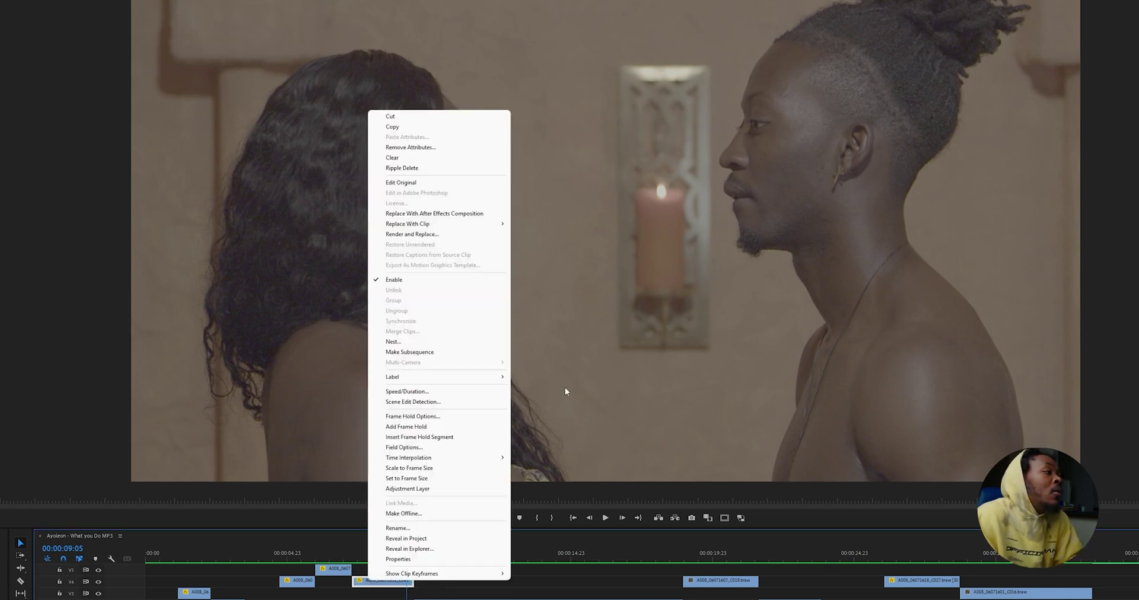
click(392, 342)
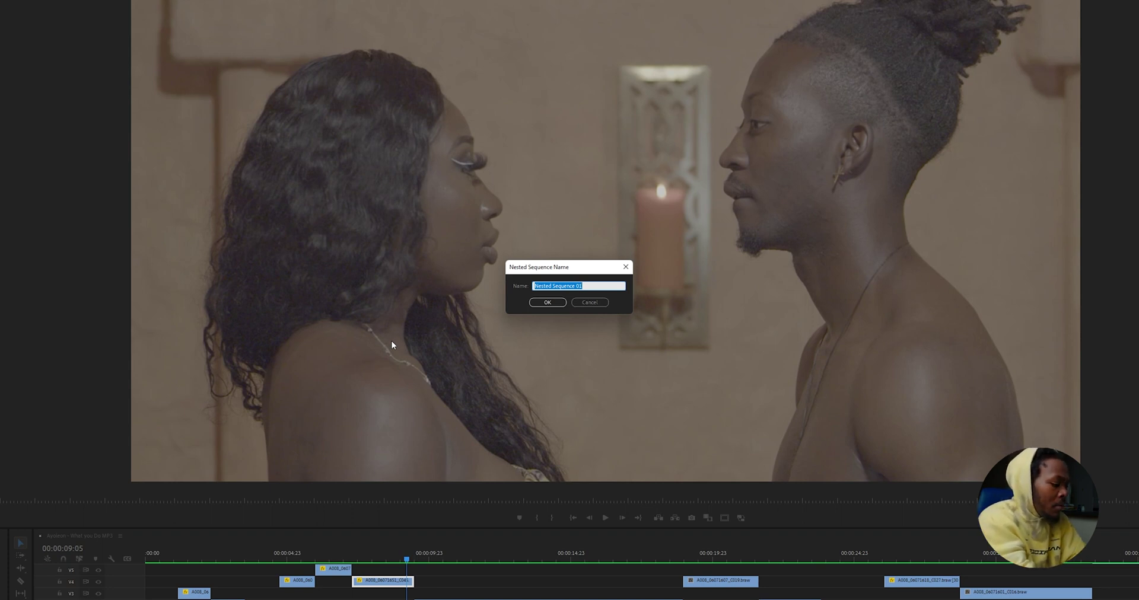
text(speed)
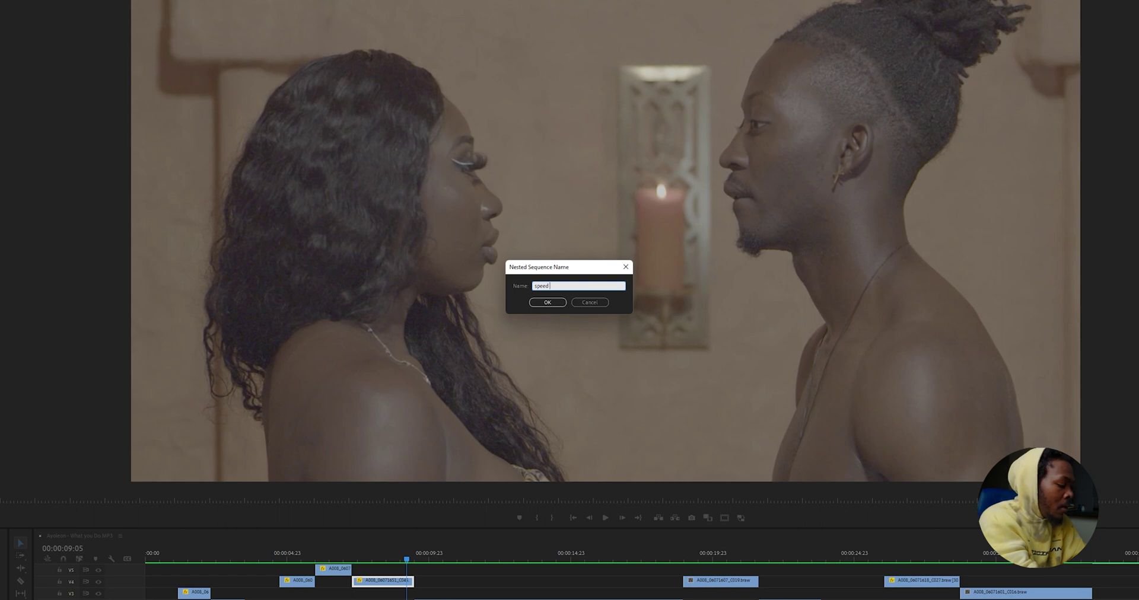
text( &)
text(warp st)
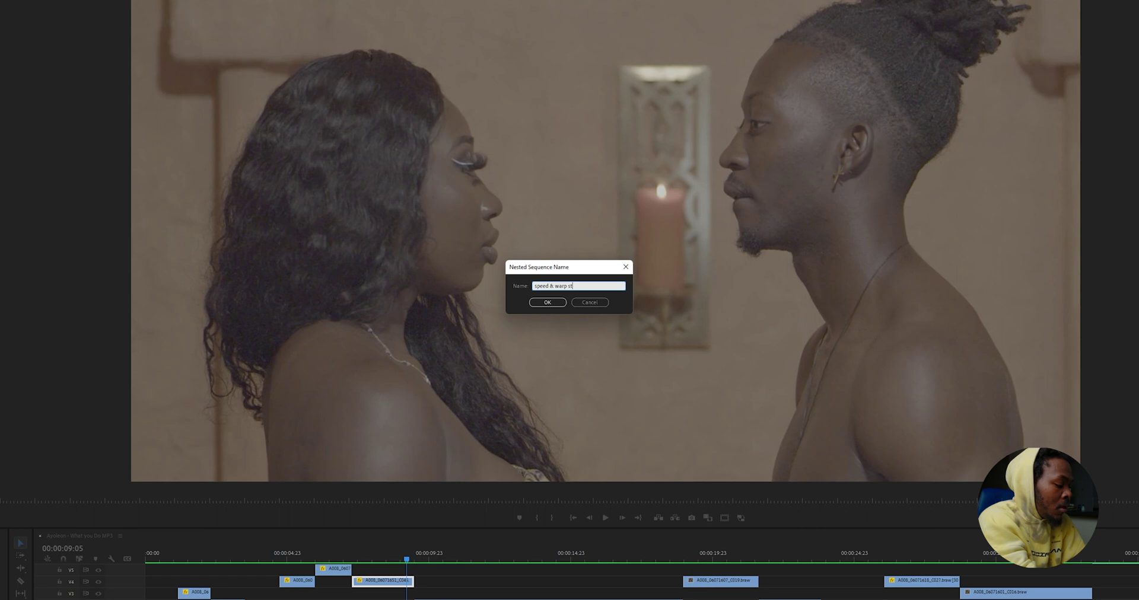
text(abilze)
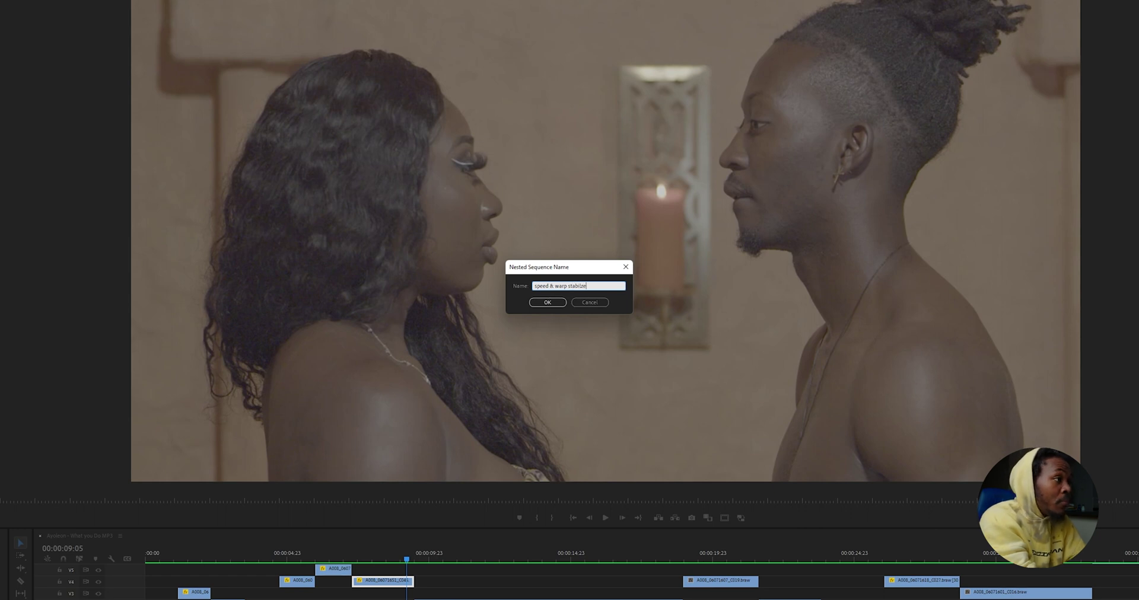
click(548, 303)
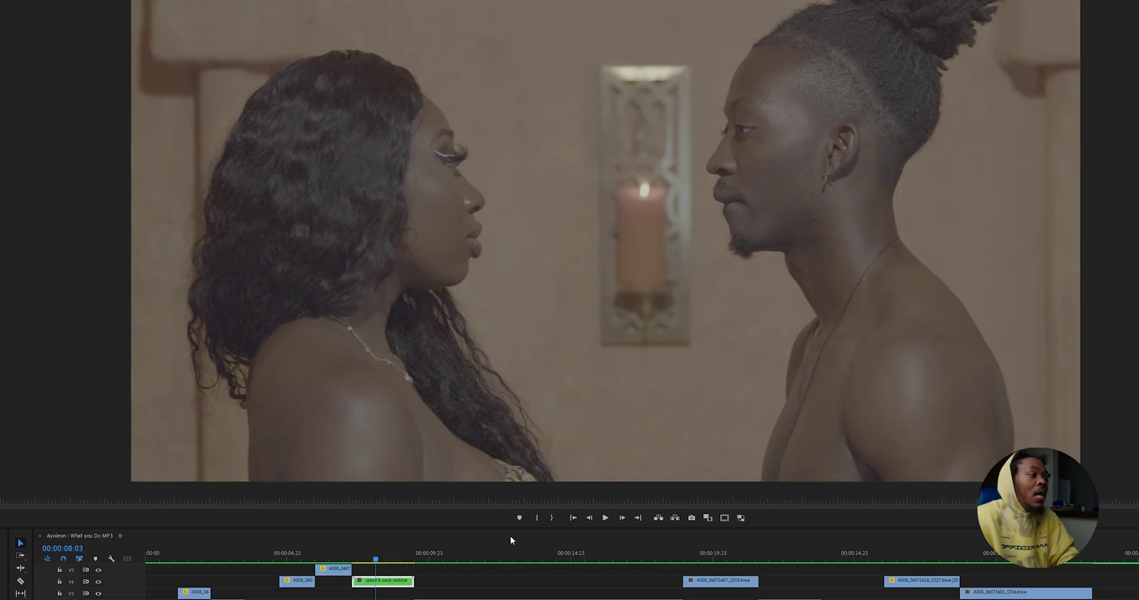
Mark an in point at 00:00:07:06 and an out point at 00:00:09:13 around the nested clip and render that range
click(386, 578)
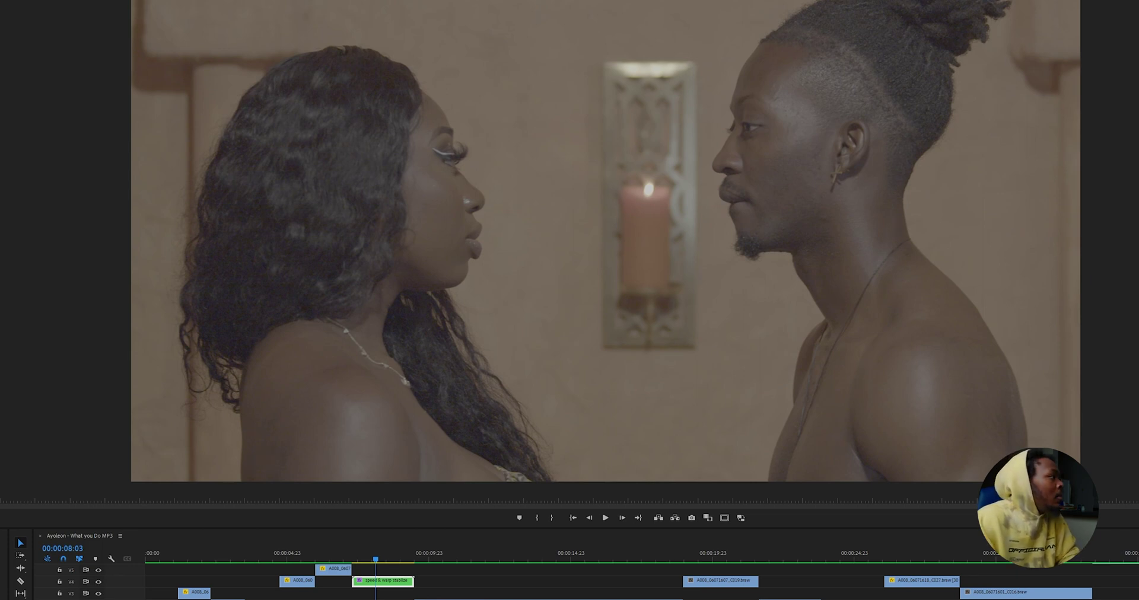
click(353, 559)
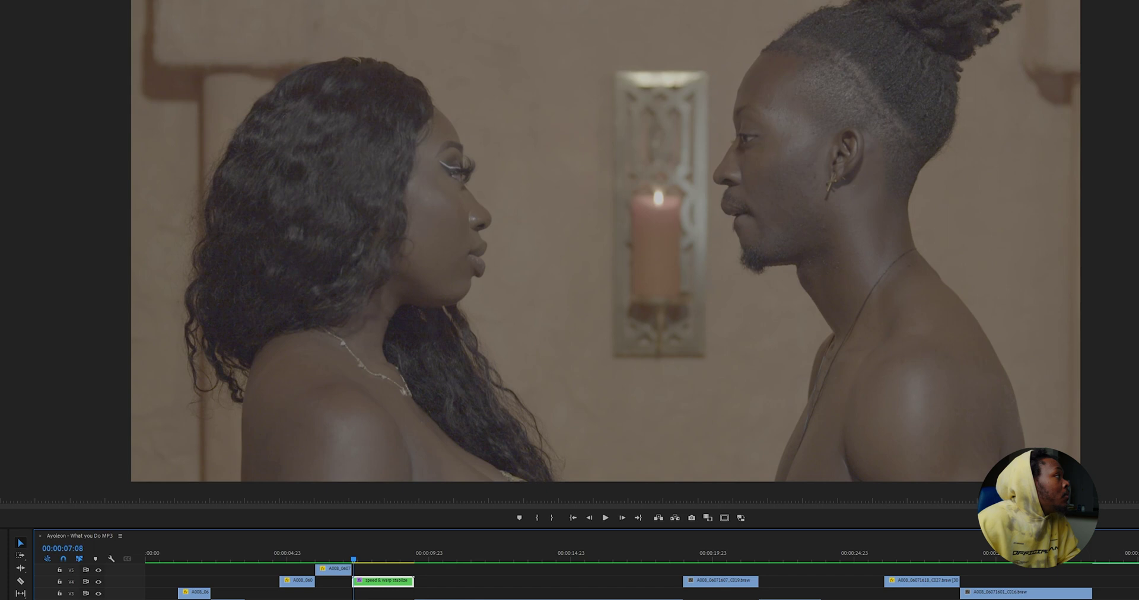
click(351, 558)
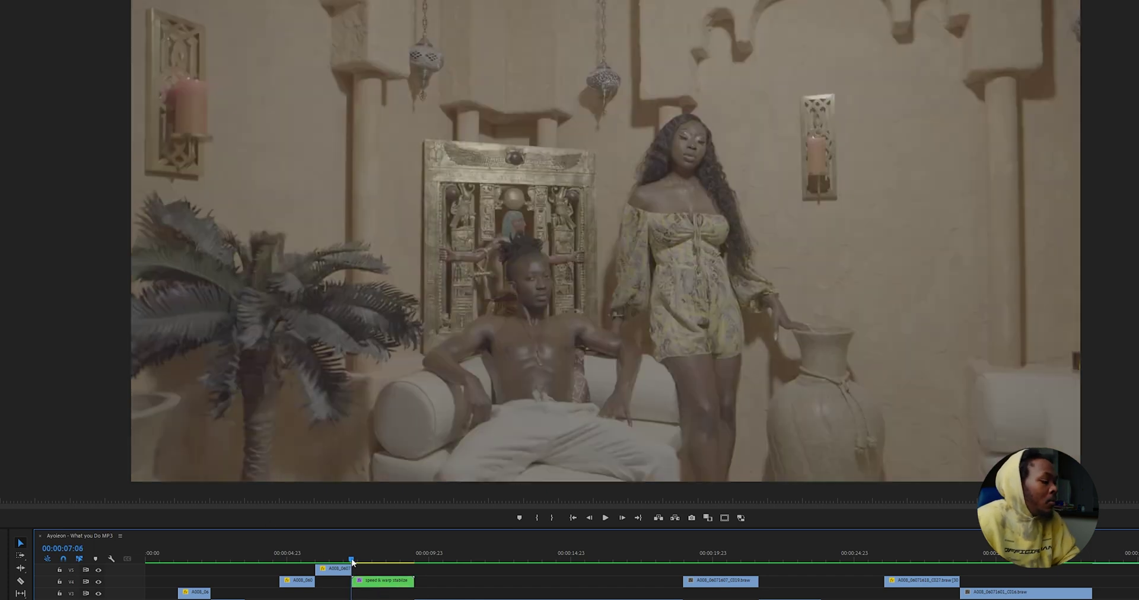
key(i)
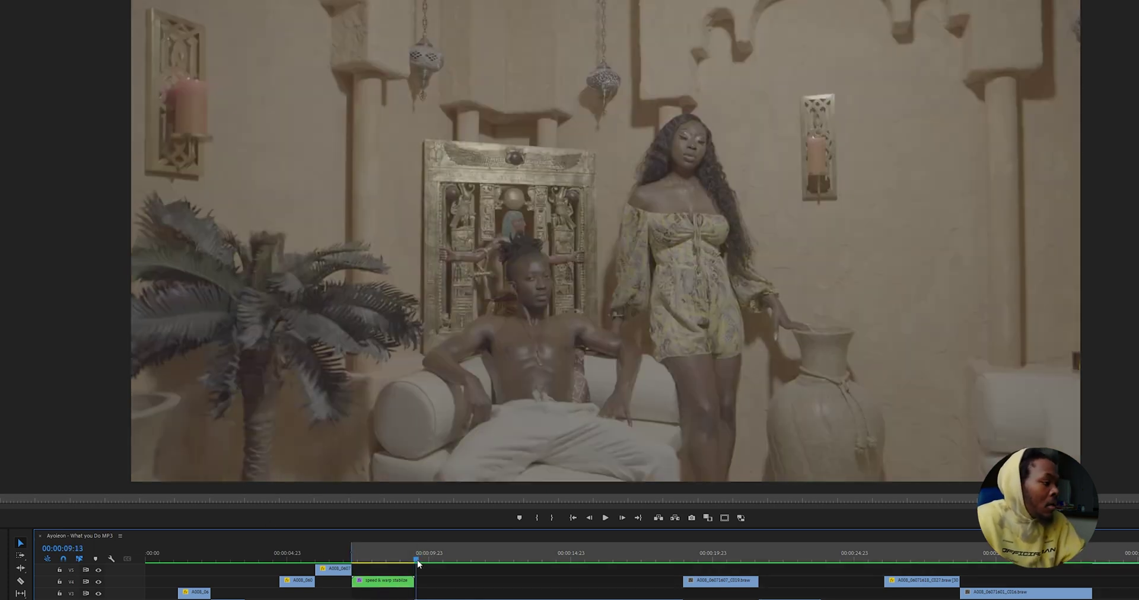
click(416, 559)
key(o)
click(392, 560)
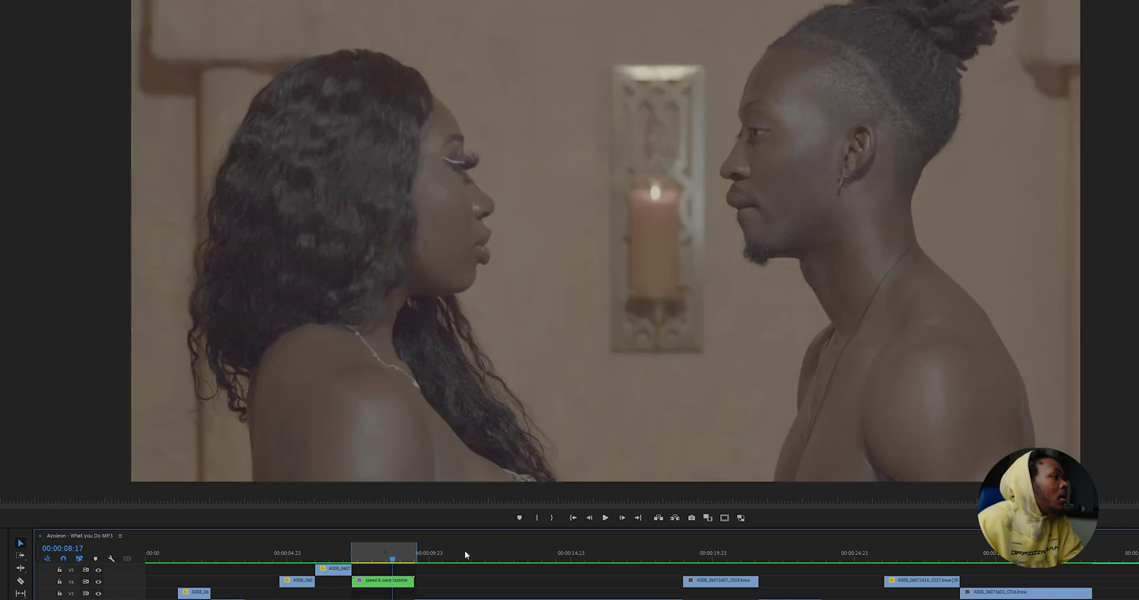
key(Return)
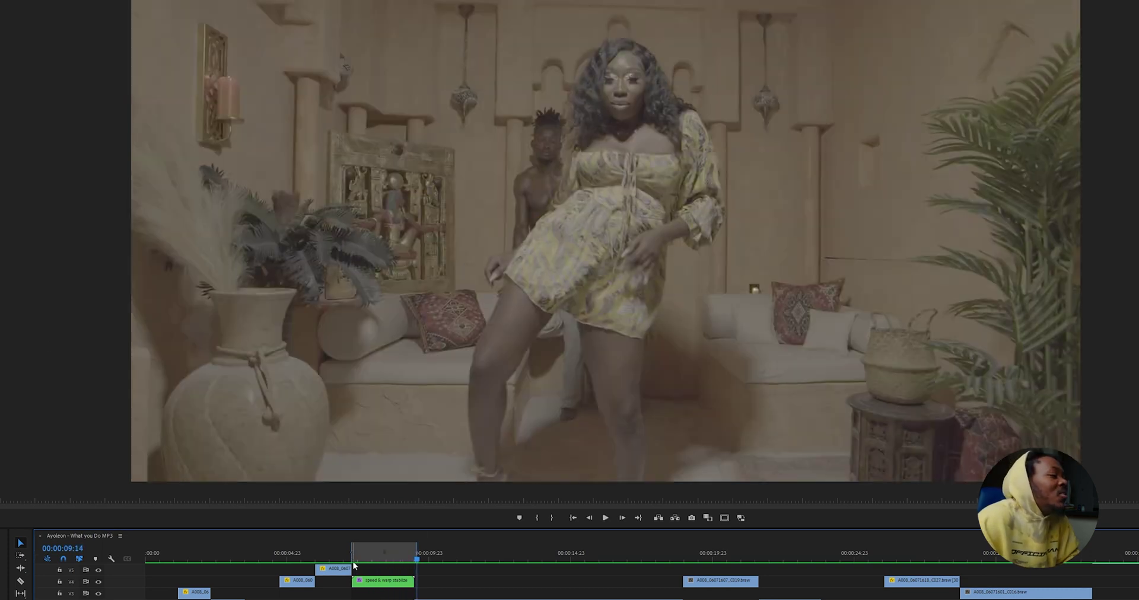
Play the rendered nested clip twice from its start to review the stabilization
click(354, 562)
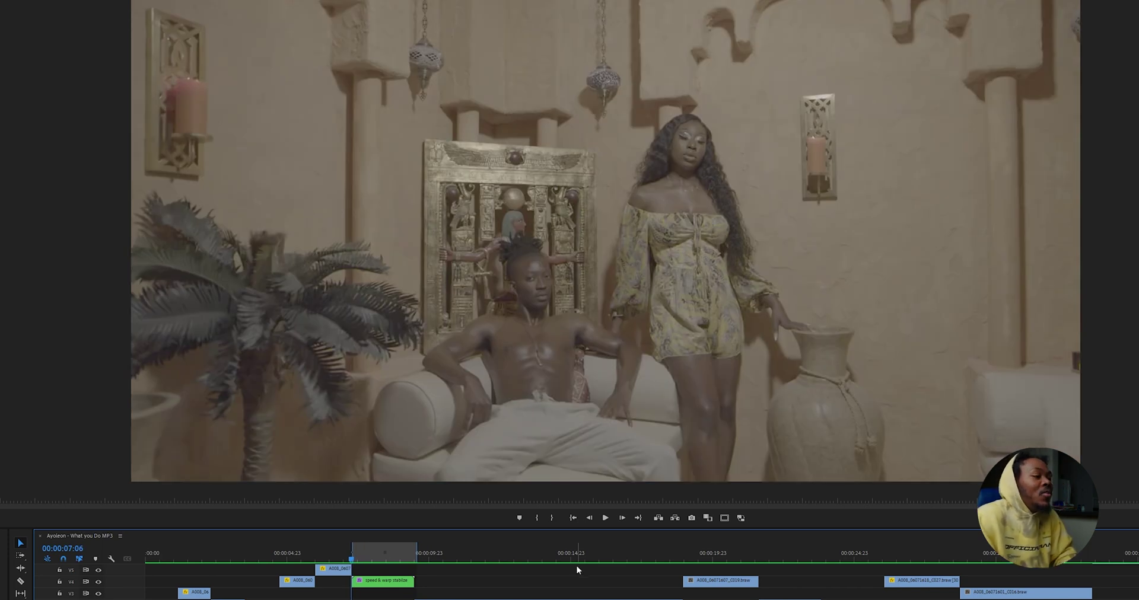
click(606, 518)
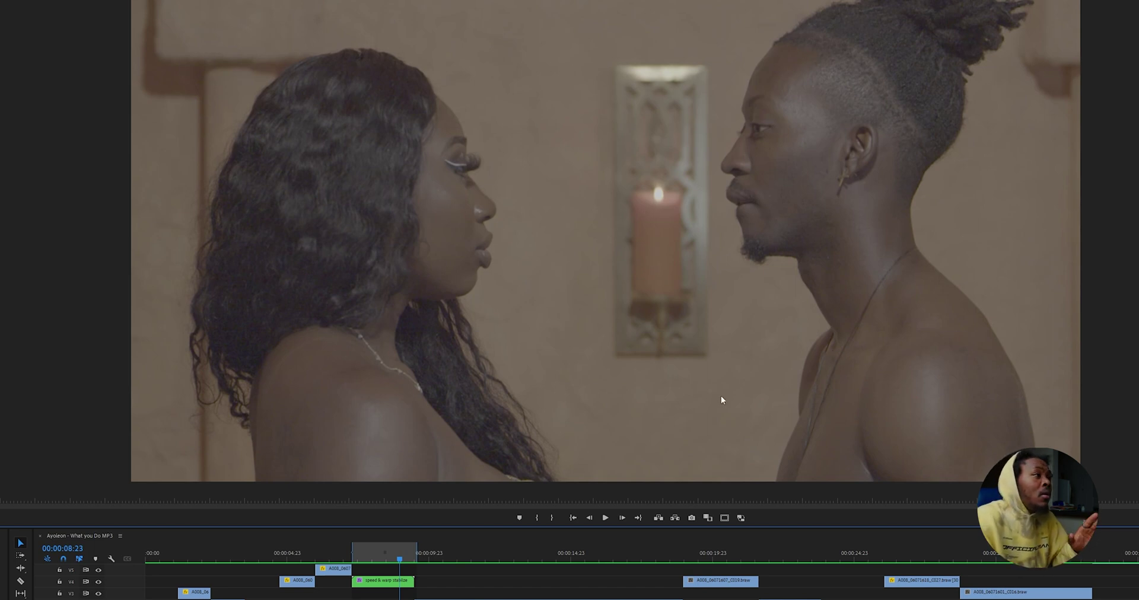
key(Up)
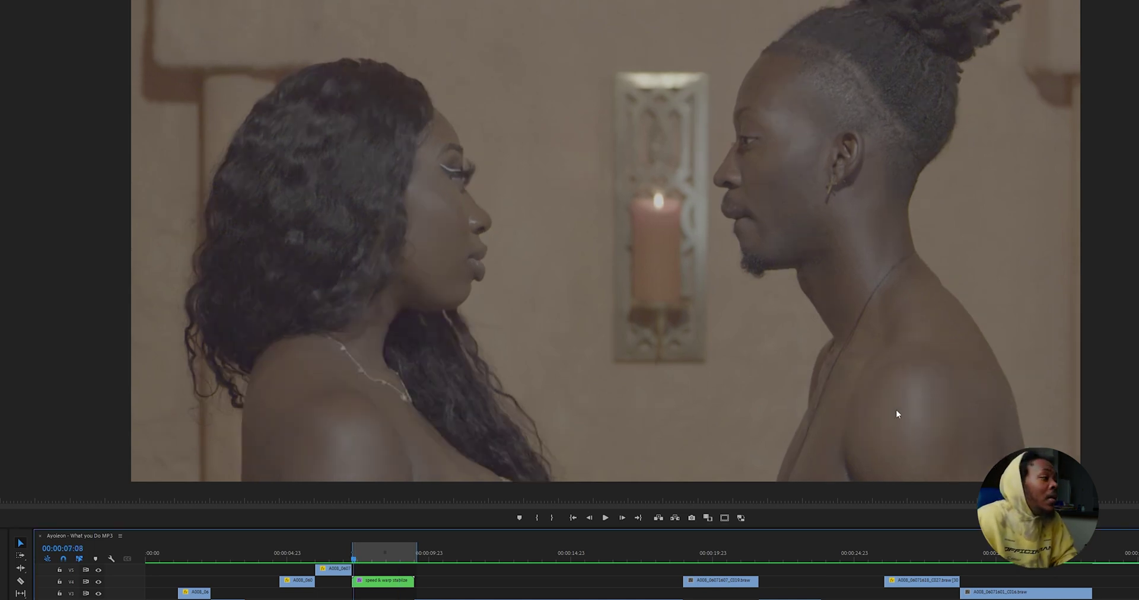
click(606, 519)
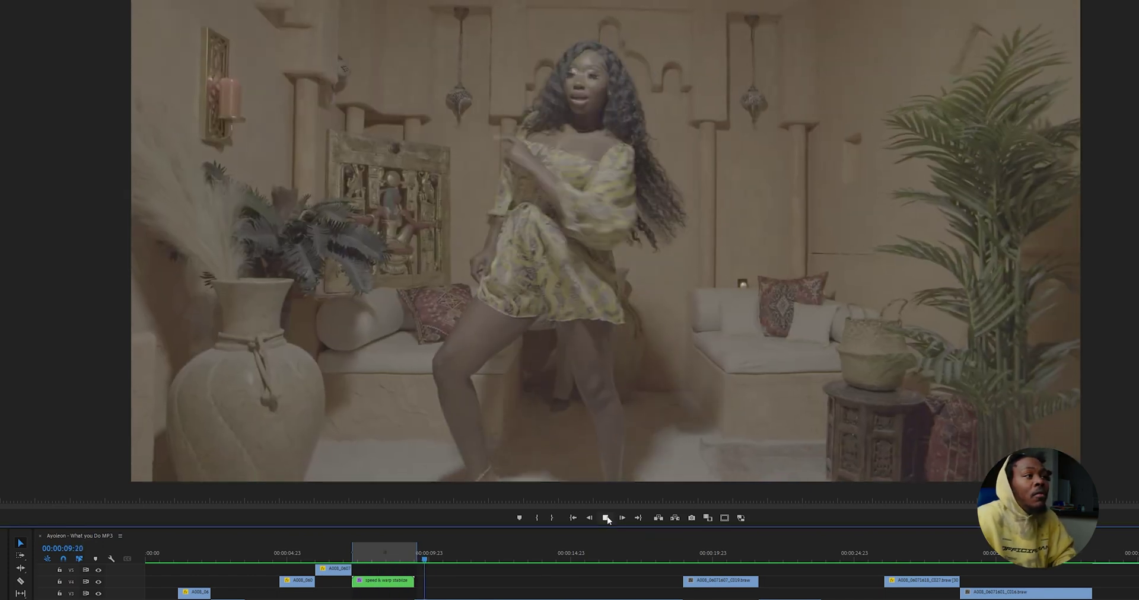
click(606, 519)
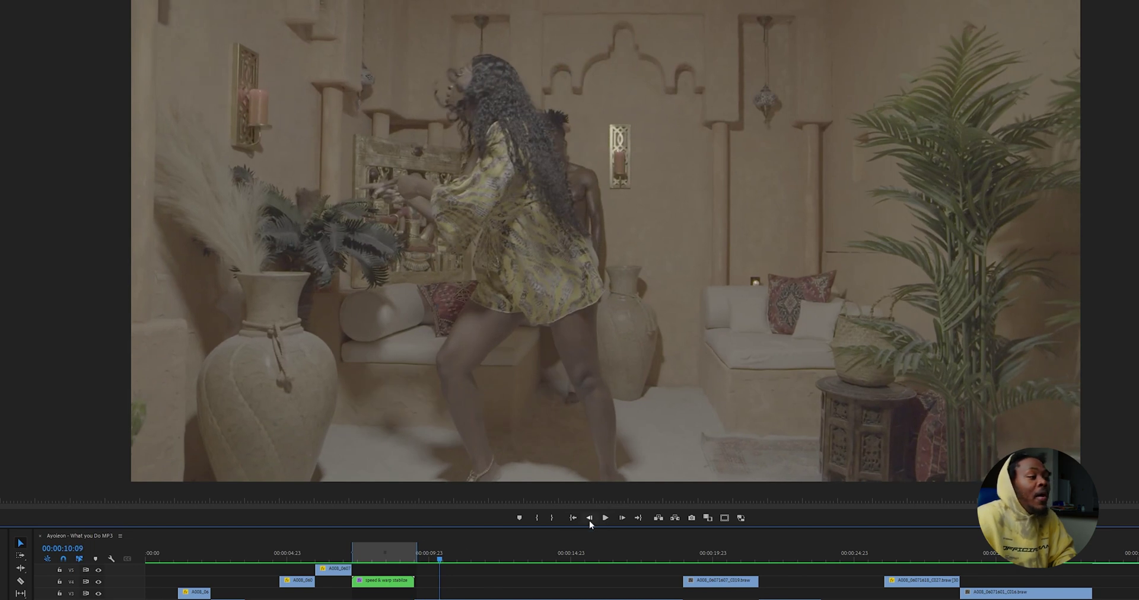
Clear the sequence's in and out points and resume playback
right_click(404, 560)
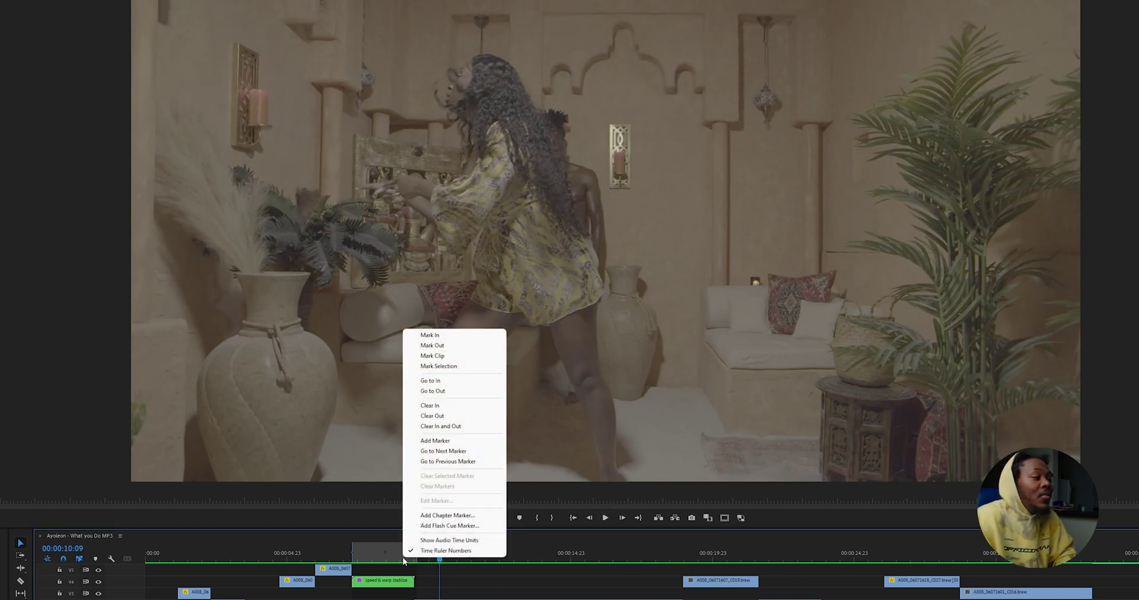
click(441, 426)
click(607, 520)
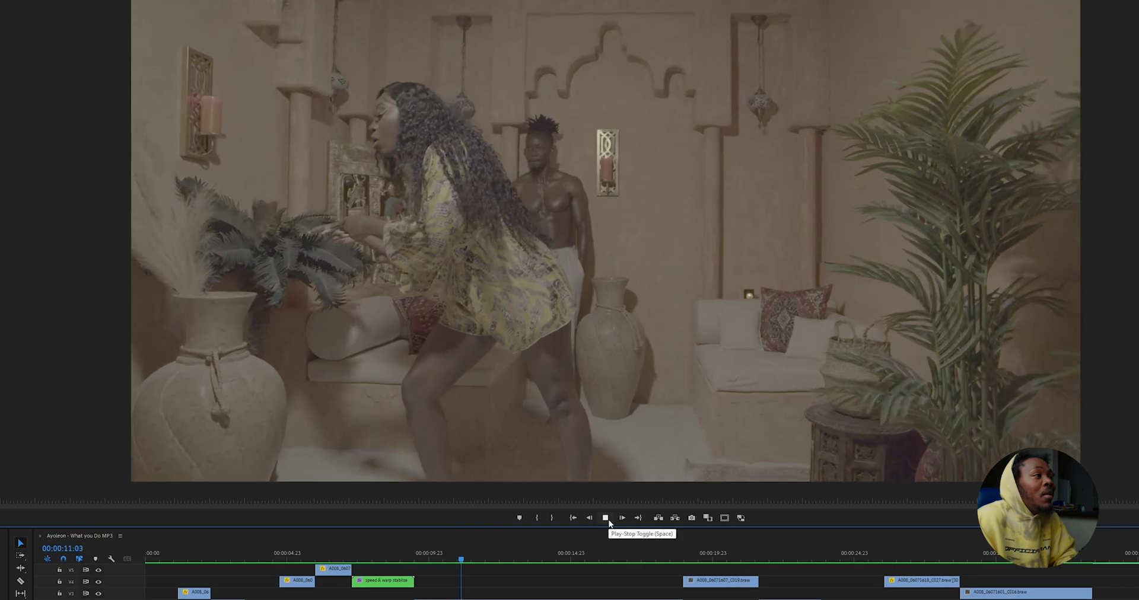